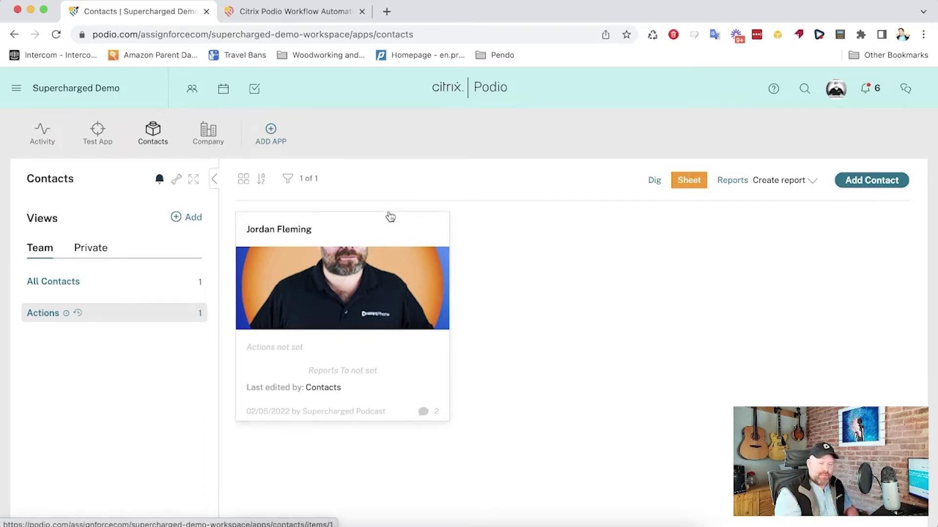
Open the contact's record in Contacts and scroll down to its Company field and Related items
{"action": "left_click", "coordinate": [340, 243]}
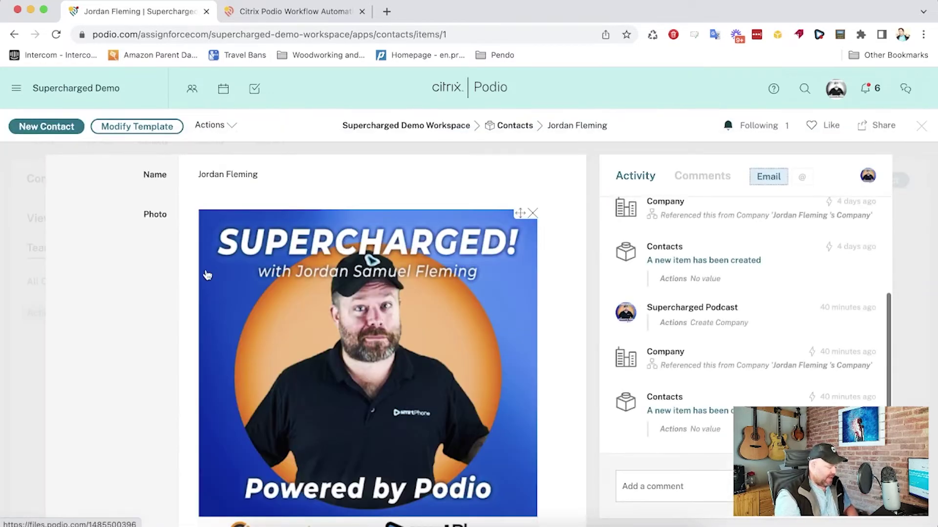
{"action": "scroll", "coordinate": [207, 275], "scroll_direction": "down", "scroll_amount": 7}
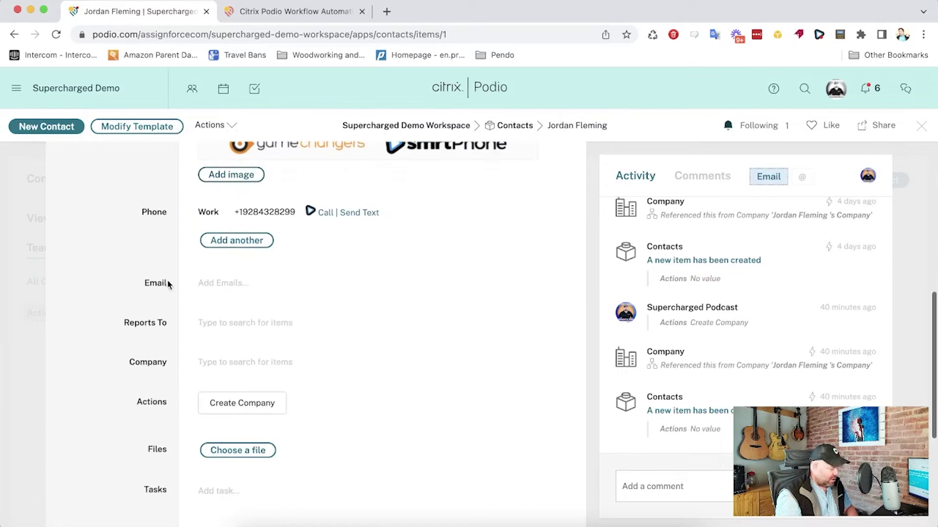
{"action": "scroll", "coordinate": [158, 282], "scroll_direction": "up", "scroll_amount": 7}
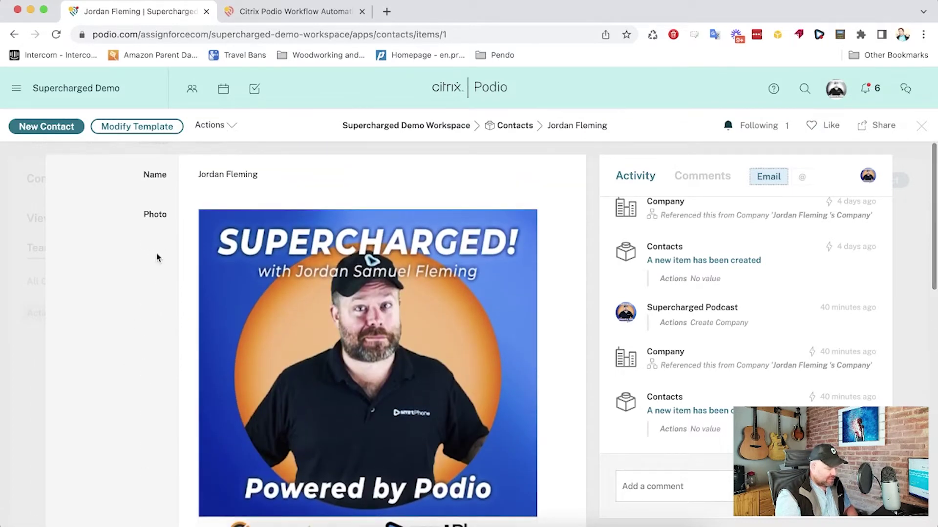
{"action": "scroll", "coordinate": [156, 253], "scroll_direction": "down", "scroll_amount": 7}
{"action": "left_click", "coordinate": [35, 178]}
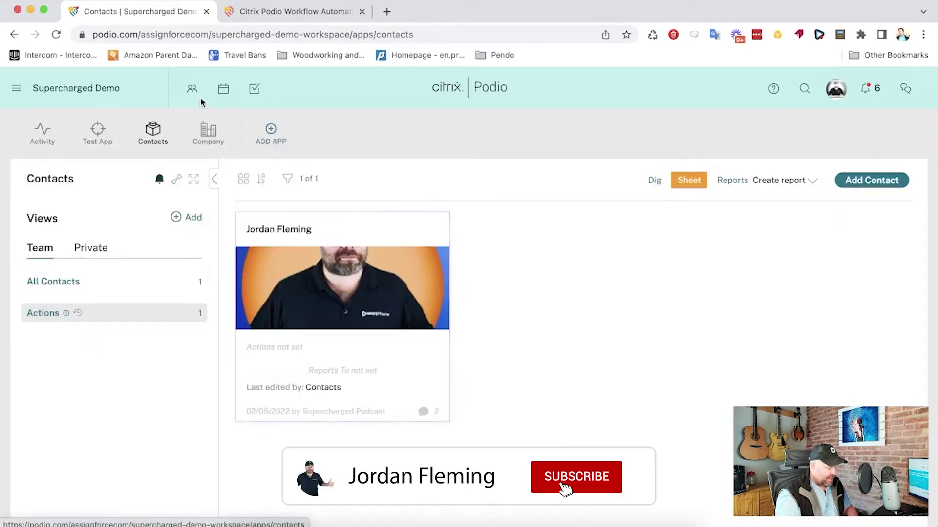
{"action": "left_click", "coordinate": [330, 315]}
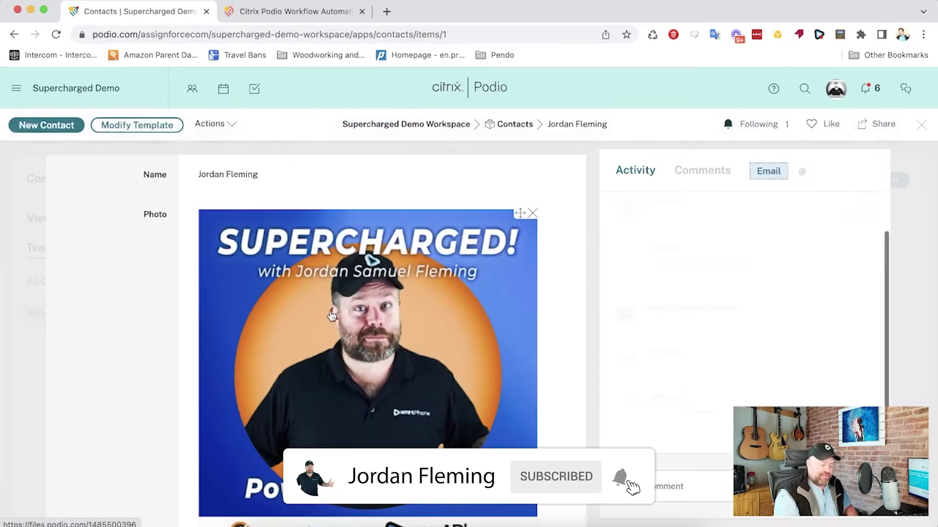
{"action": "scroll", "coordinate": [159, 344], "scroll_direction": "down", "scroll_amount": 4}
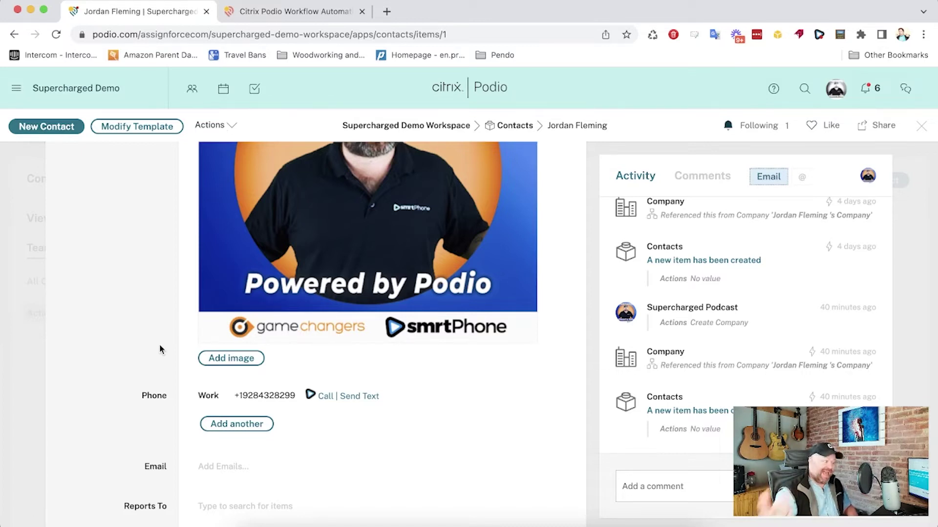
{"action": "scroll", "coordinate": [145, 344], "scroll_direction": "down", "scroll_amount": 3}
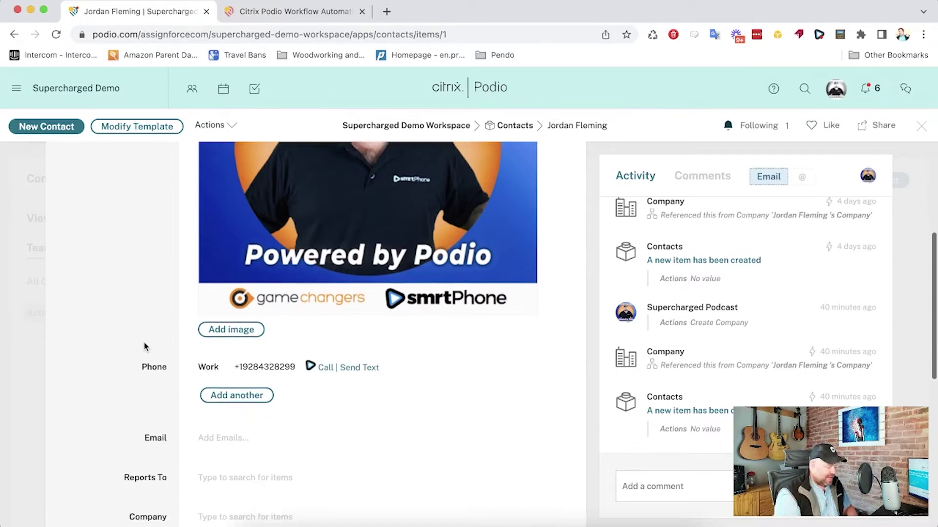
{"action": "scroll", "coordinate": [145, 346], "scroll_direction": "down", "scroll_amount": 1}
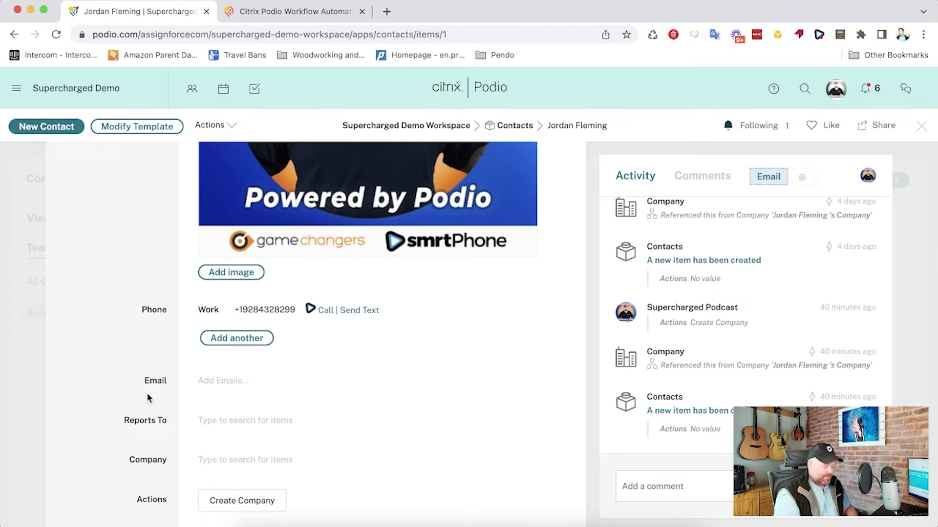
{"action": "scroll", "coordinate": [148, 395], "scroll_direction": "down", "scroll_amount": 1}
{"action": "scroll", "coordinate": [149, 398], "scroll_direction": "down", "scroll_amount": 1}
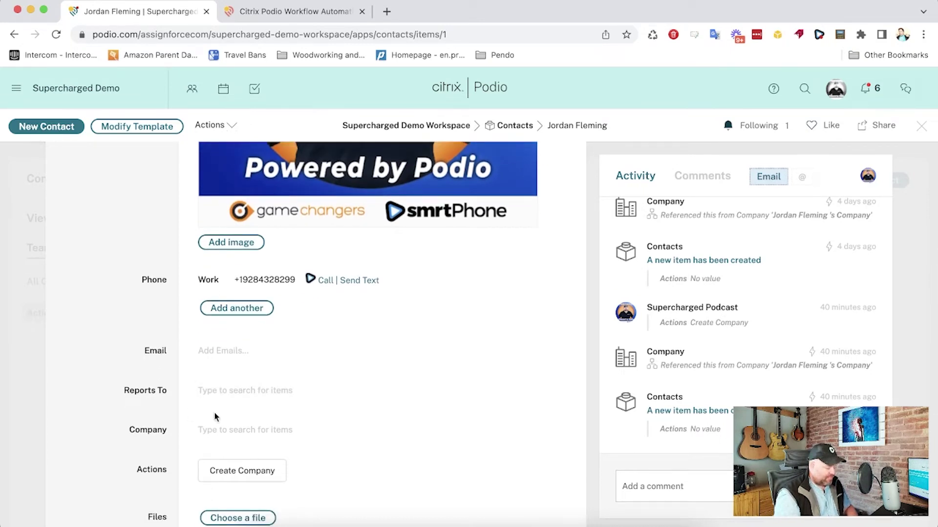
Check which companies can fill the empty Company field, then return to the Workflow Automation tab
{"action": "left_click", "coordinate": [218, 433]}
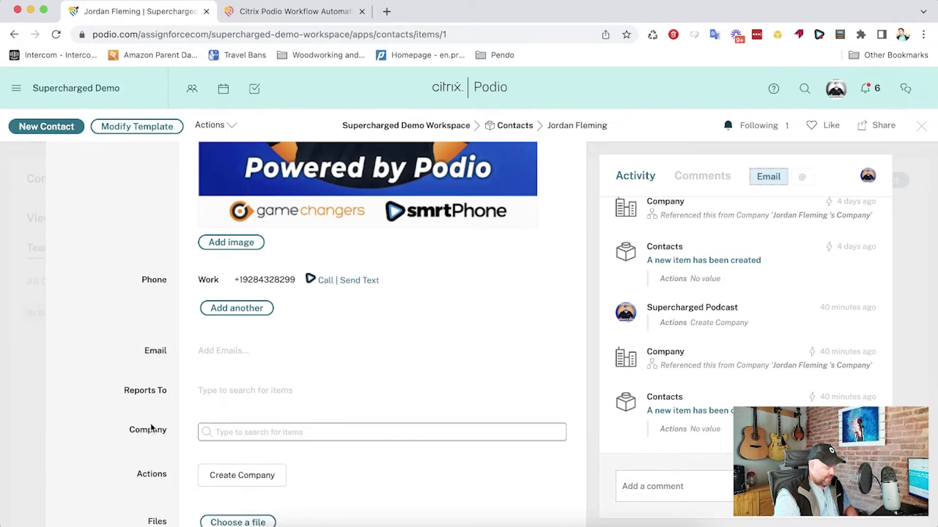
{"action": "scroll", "coordinate": [157, 430], "scroll_direction": "down", "scroll_amount": 5}
{"action": "scroll", "coordinate": [152, 430], "scroll_direction": "down", "scroll_amount": 1}
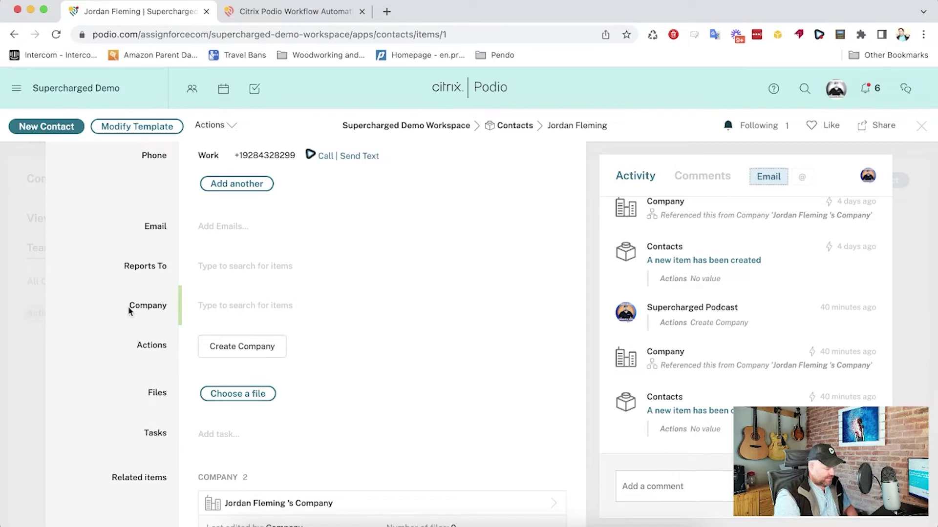
{"action": "scroll", "coordinate": [154, 303], "scroll_direction": "up", "scroll_amount": 10}
{"action": "scroll", "coordinate": [154, 304], "scroll_direction": "down", "scroll_amount": 8}
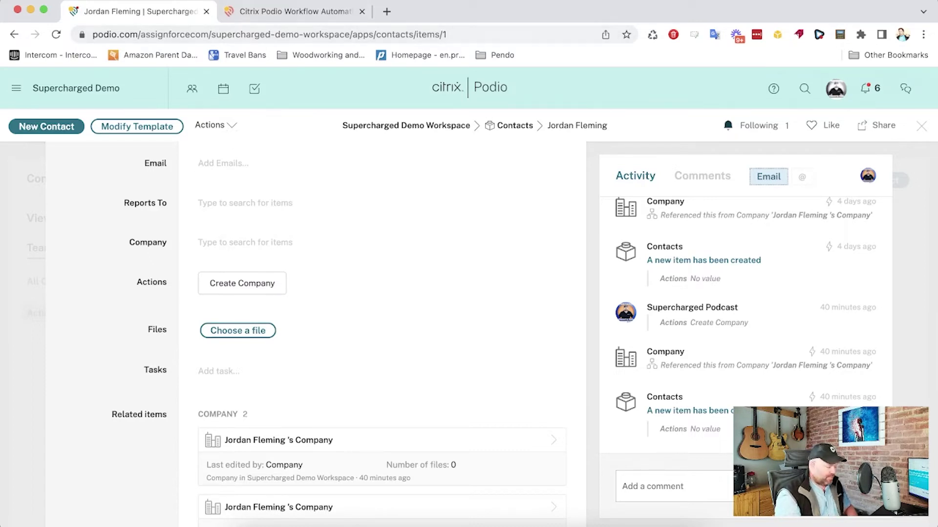
{"action": "left_click", "coordinate": [270, 11]}
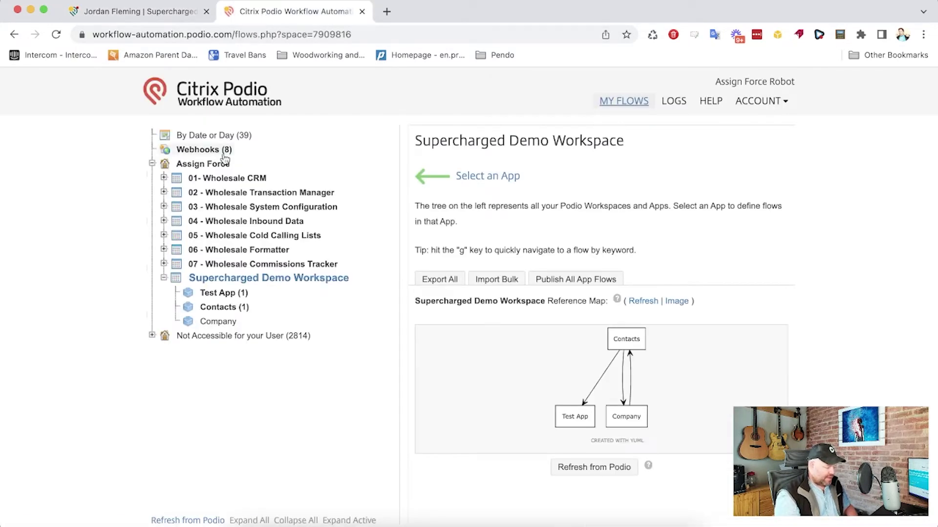
Refresh from Podio and edit the Contacts flow 'On Update - Create company and drop breadcrumb in comments'
{"action": "left_click", "coordinate": [211, 278]}
{"action": "left_click", "coordinate": [585, 360]}
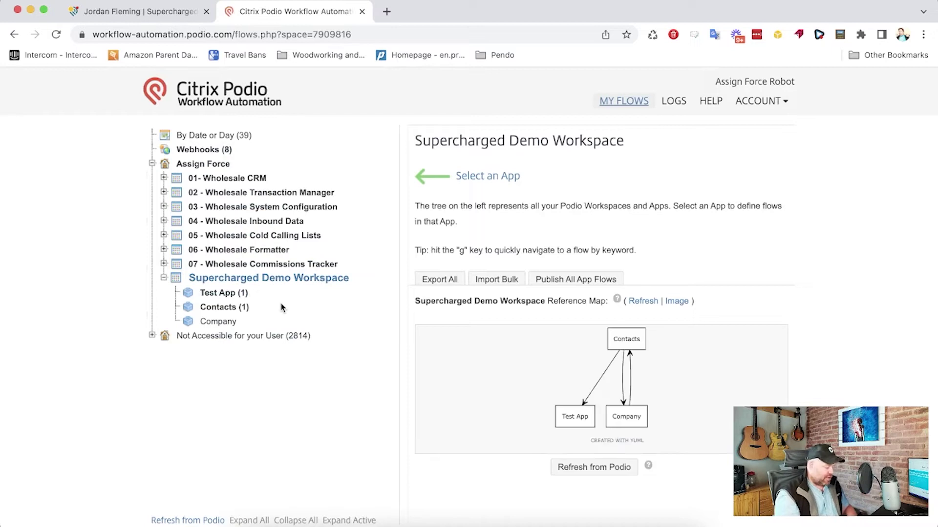
{"action": "left_click", "coordinate": [229, 307]}
{"action": "left_click", "coordinate": [510, 177]}
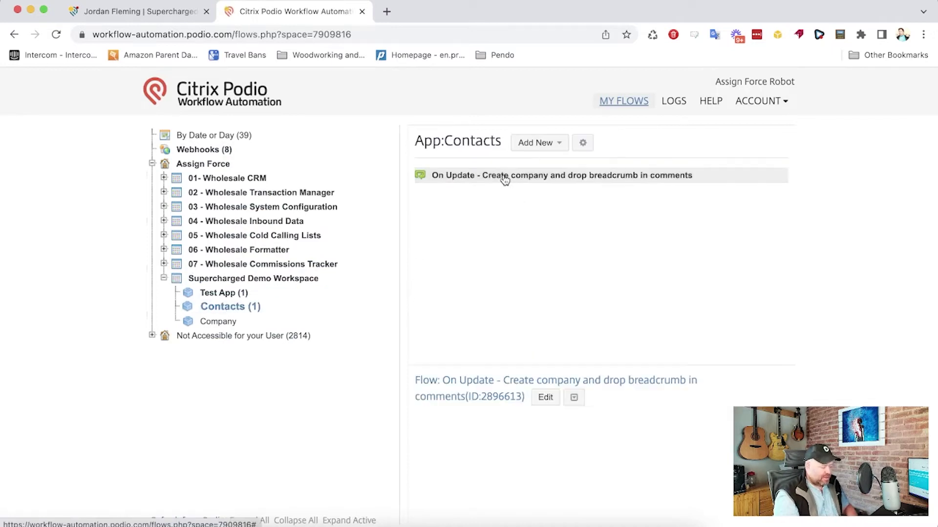
{"action": "left_click", "coordinate": [545, 397]}
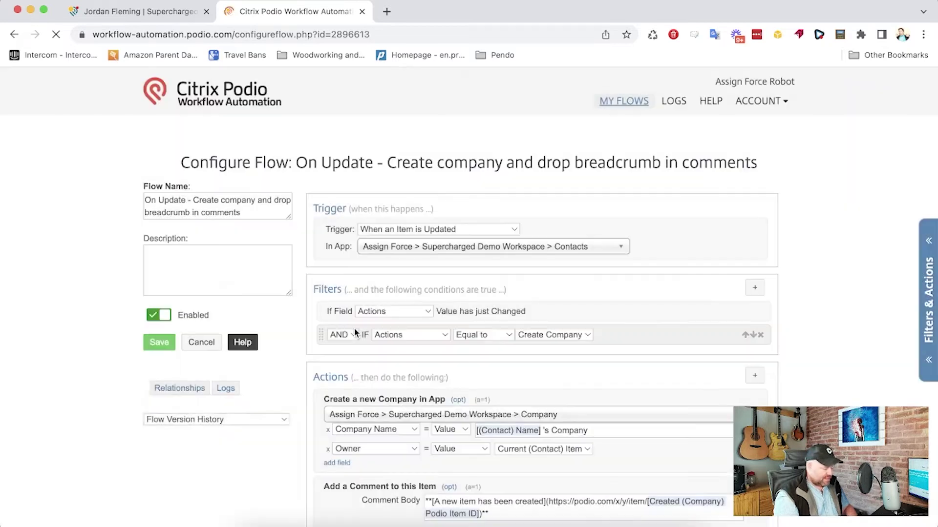
Drop the Owner field from the Create Company action and delete the 'Add a Comment to this Item' action
{"action": "scroll", "coordinate": [354, 329], "scroll_direction": "down", "scroll_amount": 2}
{"action": "scroll", "coordinate": [355, 332], "scroll_direction": "down", "scroll_amount": 1}
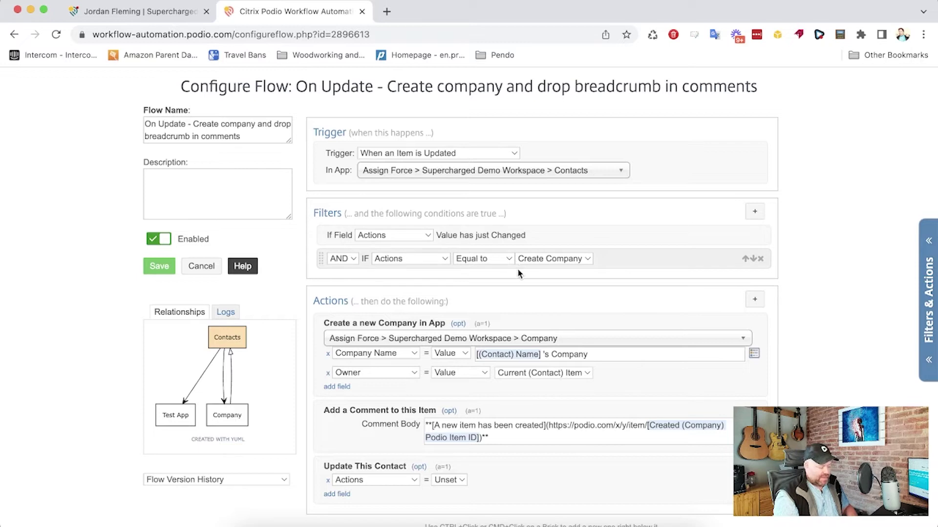
{"action": "scroll", "coordinate": [517, 269], "scroll_direction": "down", "scroll_amount": 3}
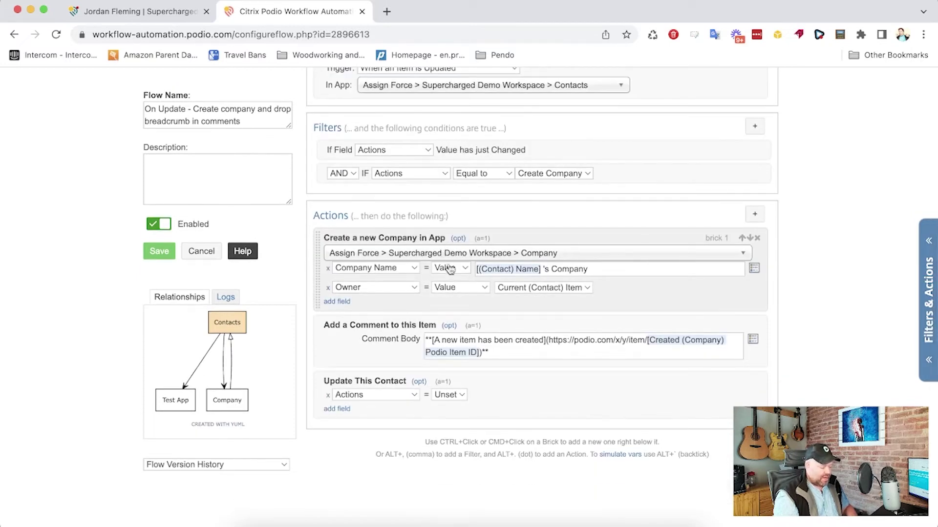
{"action": "left_click", "coordinate": [328, 287]}
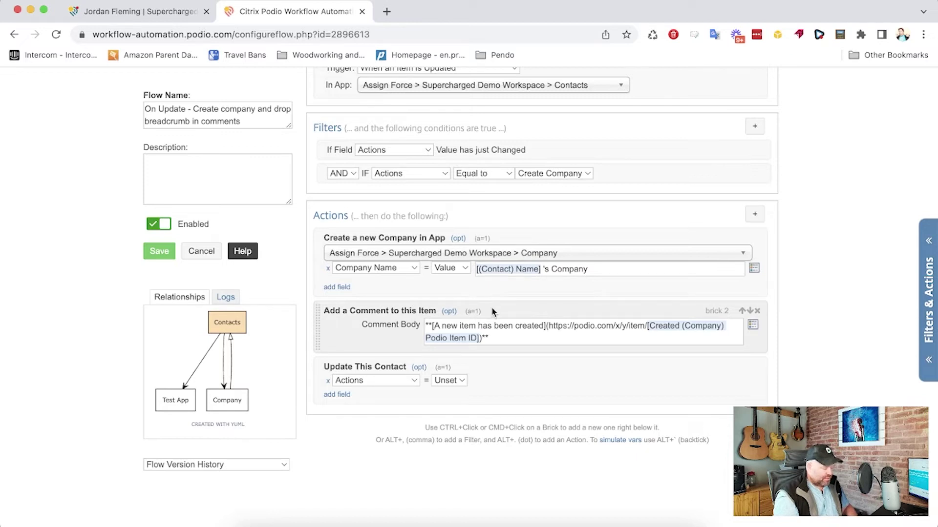
{"action": "left_click", "coordinate": [757, 311]}
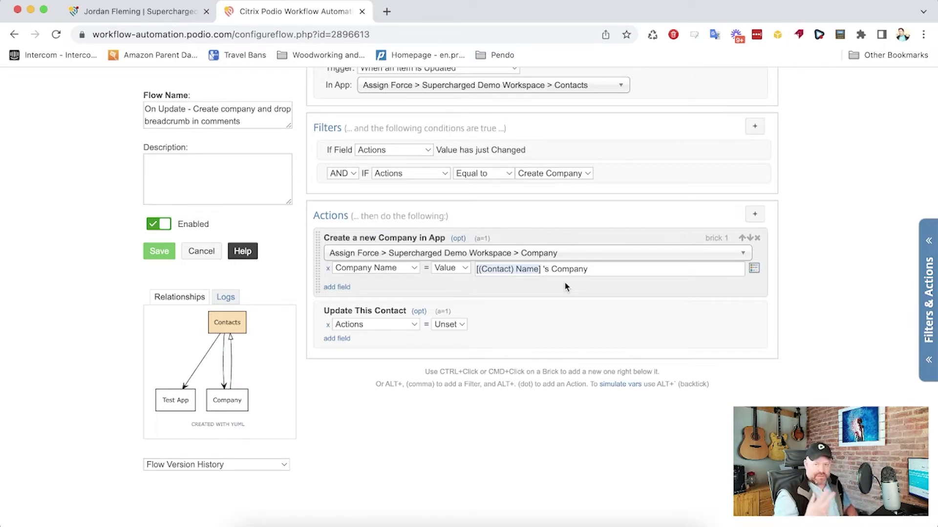
{"action": "left_click", "coordinate": [494, 286], "text": "super"}
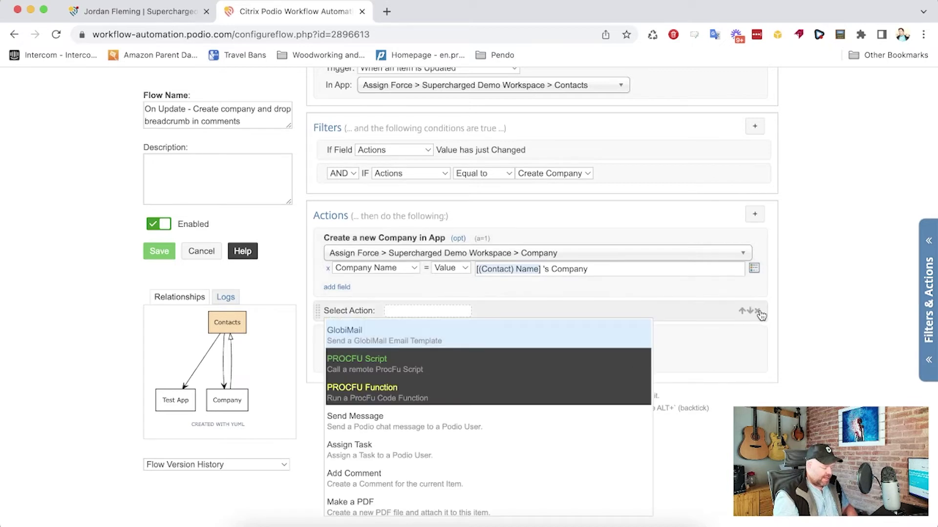
Discard the empty action, make Update This Contact set Company to Created (Company) Company(s), and save
{"action": "left_click", "coordinate": [759, 315]}
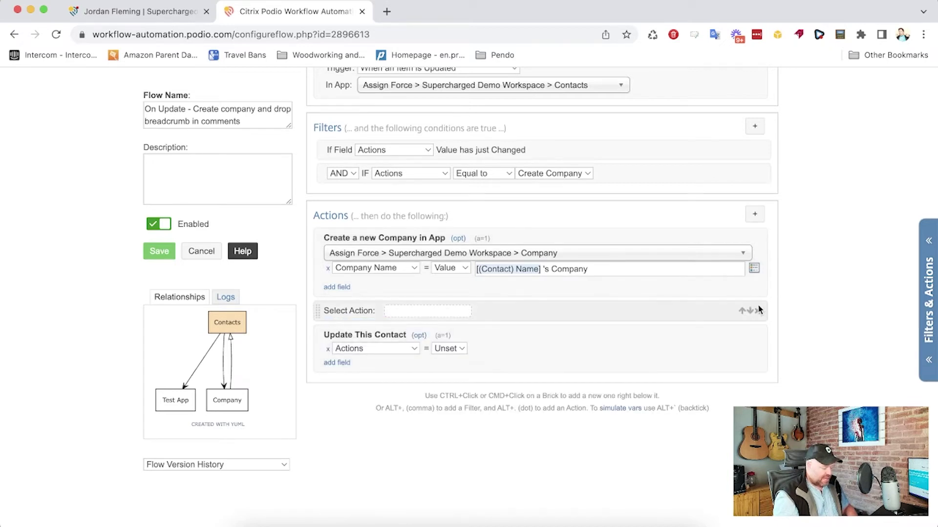
{"action": "left_click", "coordinate": [759, 310]}
{"action": "left_click", "coordinate": [341, 339]}
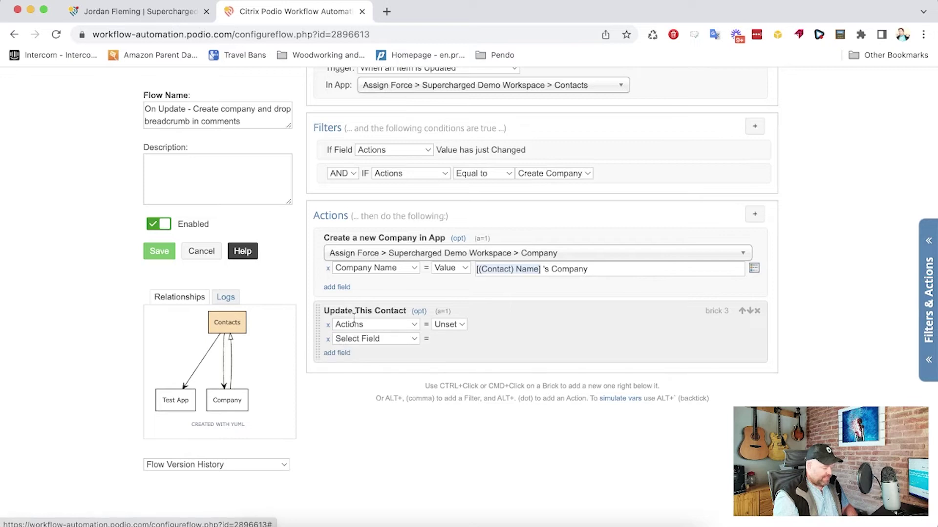
{"action": "left_click", "coordinate": [356, 340]}
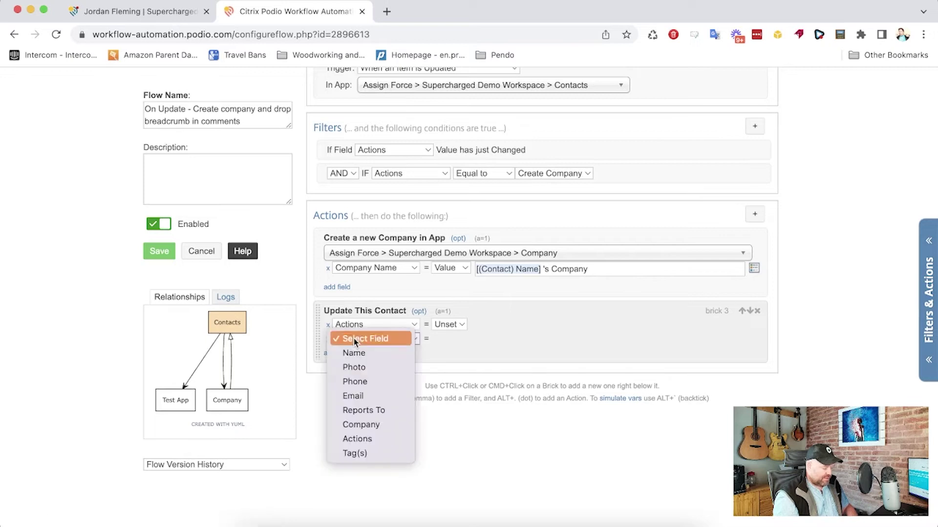
{"action": "left_click", "coordinate": [360, 426]}
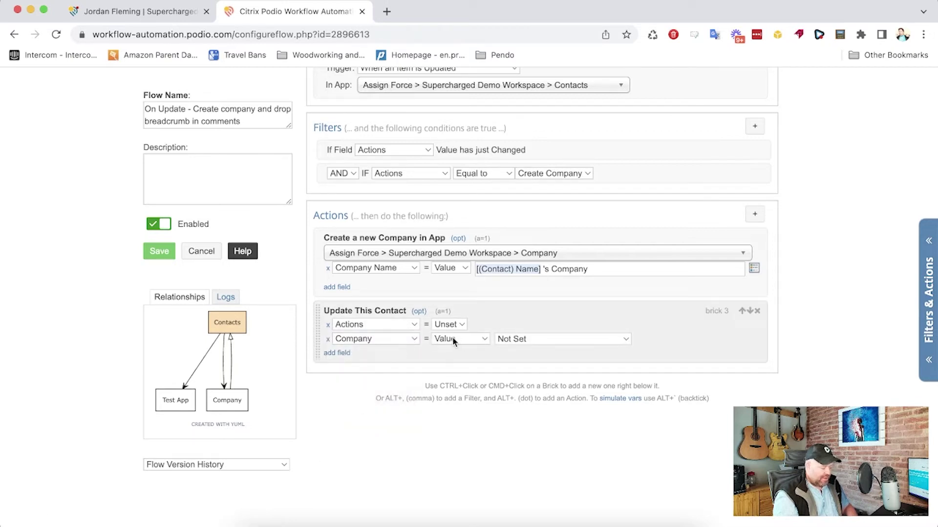
{"action": "left_click", "coordinate": [516, 339]}
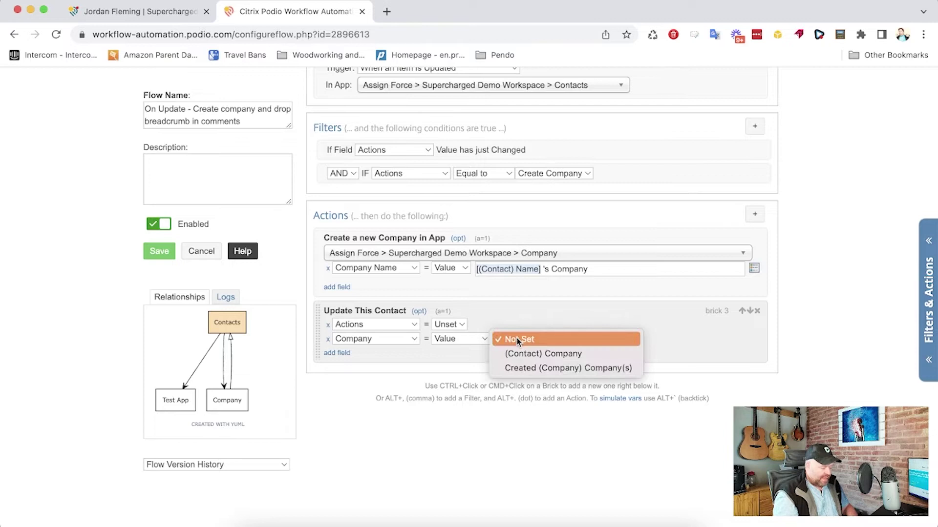
{"action": "left_click", "coordinate": [529, 371]}
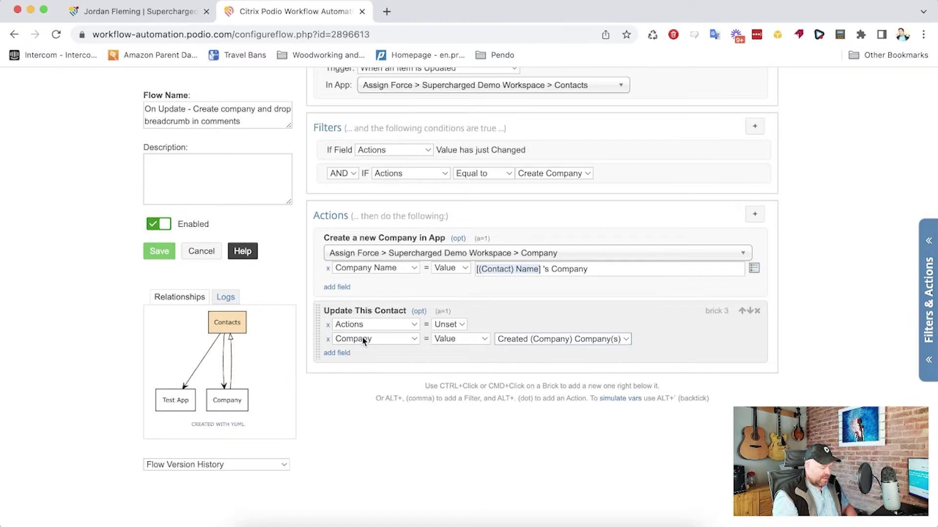
{"action": "scroll", "coordinate": [373, 297], "scroll_direction": "up", "scroll_amount": 1}
{"action": "scroll", "coordinate": [373, 298], "scroll_direction": "down", "scroll_amount": 1}
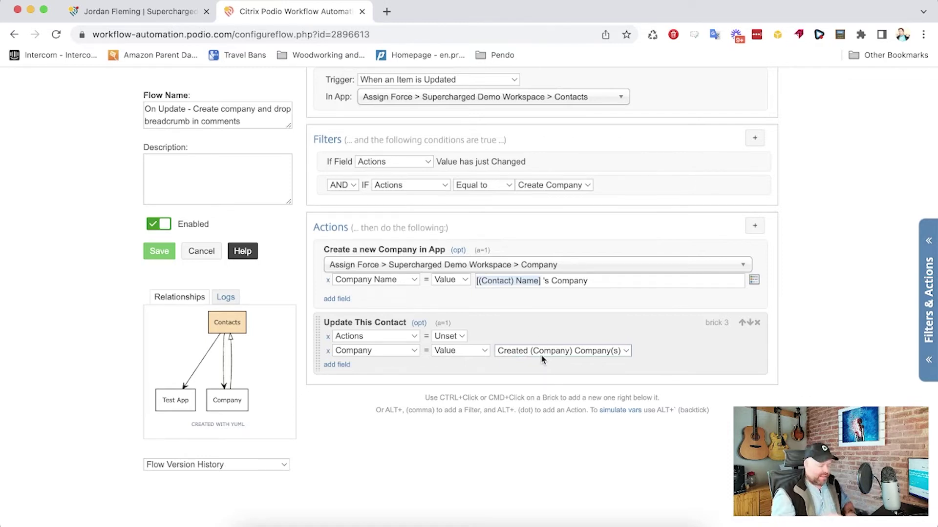
{"action": "left_click", "coordinate": [159, 251]}
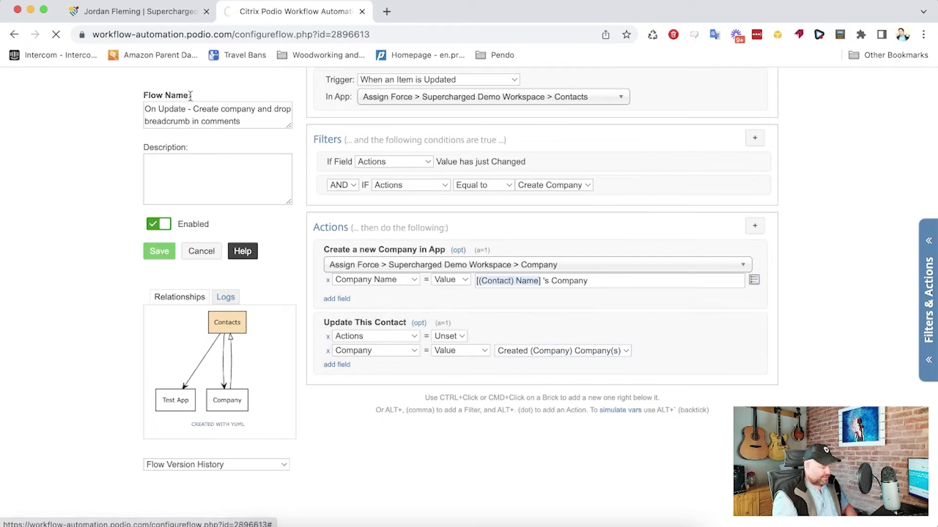
Back on the Podio contact, run Create Company and open the newly linked company item
{"action": "left_click", "coordinate": [168, 12]}
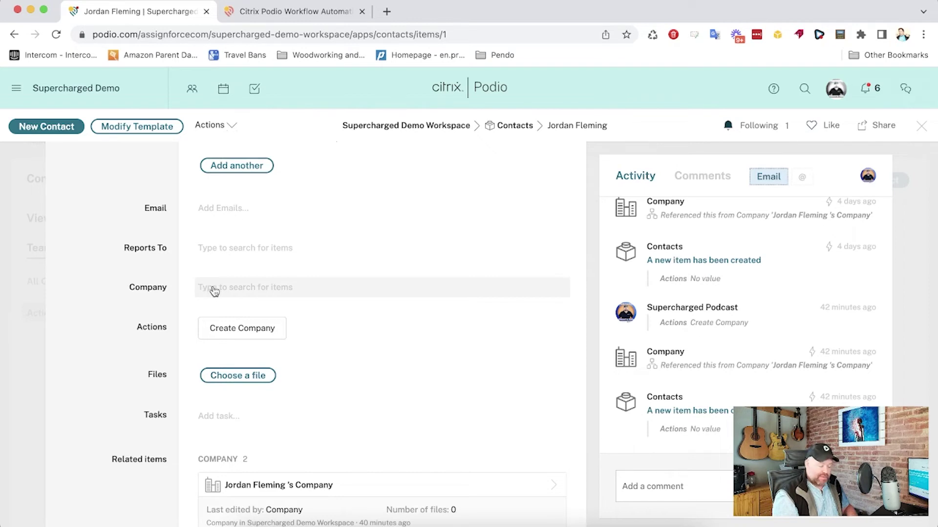
{"action": "scroll", "coordinate": [140, 299], "scroll_direction": "down", "scroll_amount": 1}
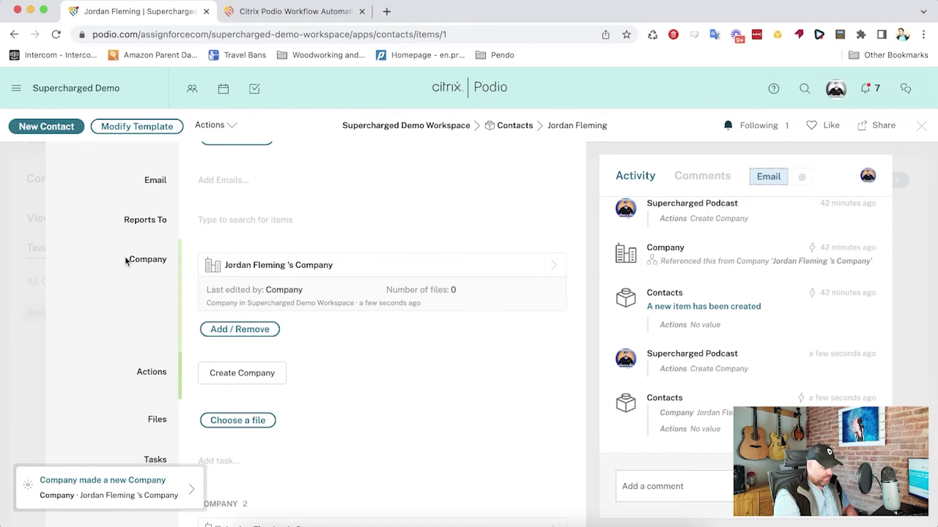
{"action": "left_click", "coordinate": [243, 277]}
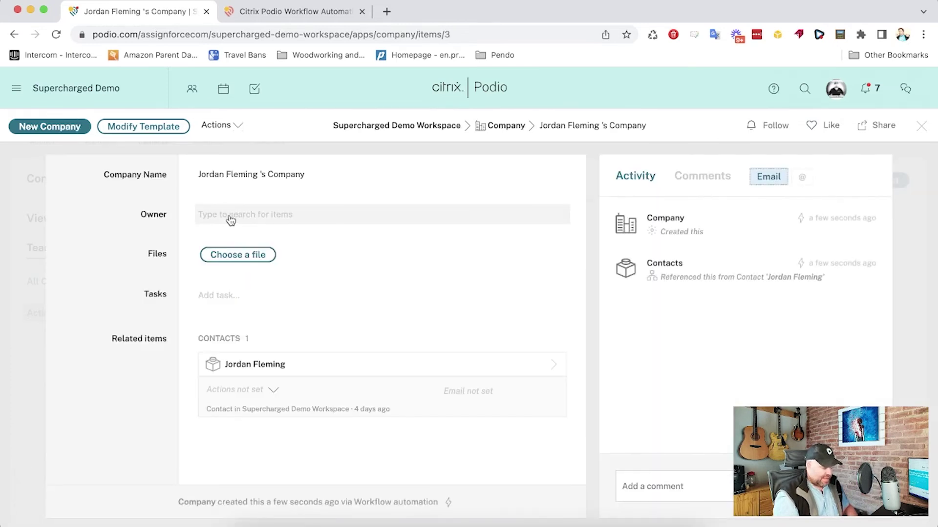
{"action": "scroll", "coordinate": [231, 220], "scroll_direction": "left", "scroll_amount": 5}
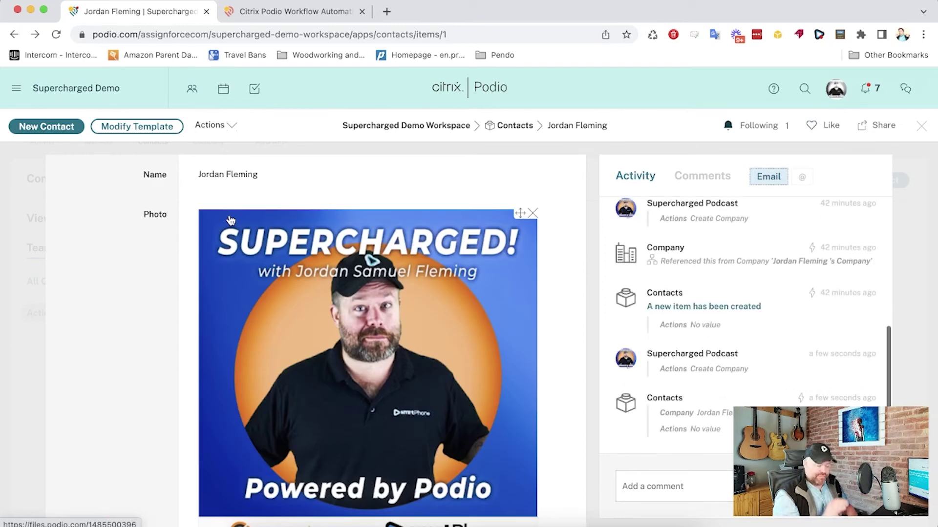